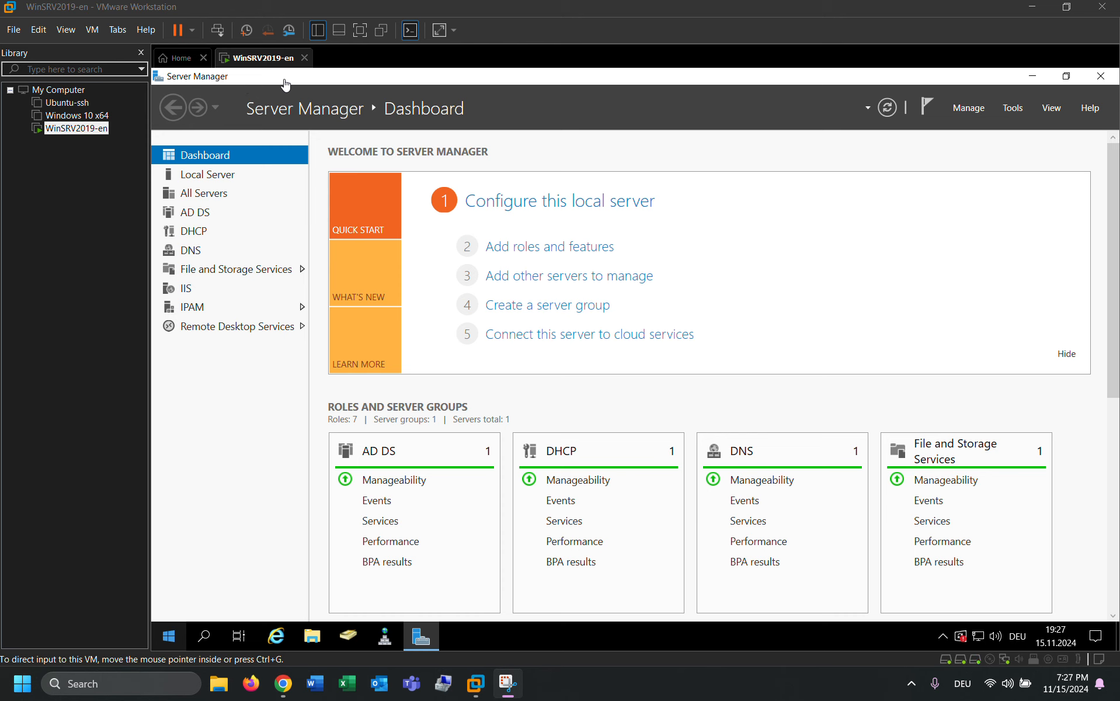
# - Open the Group Policy Management console from Server Manager and select the ontech.com domain
pyautogui.click(283, 82)
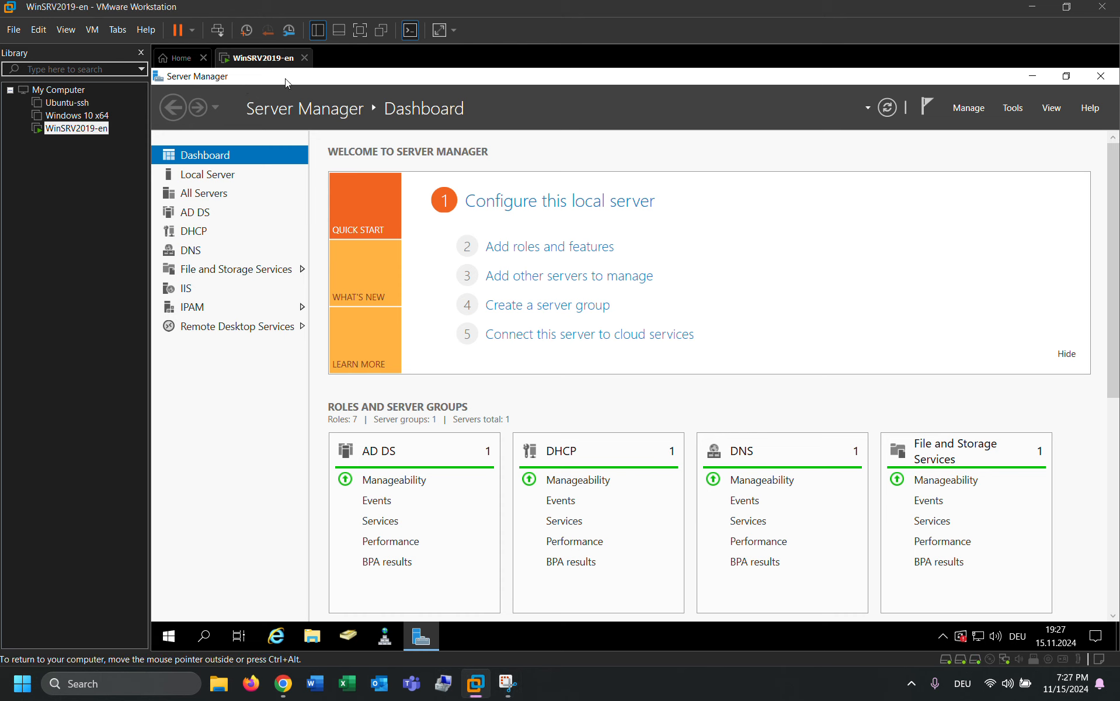
pyautogui.click(1014, 109)
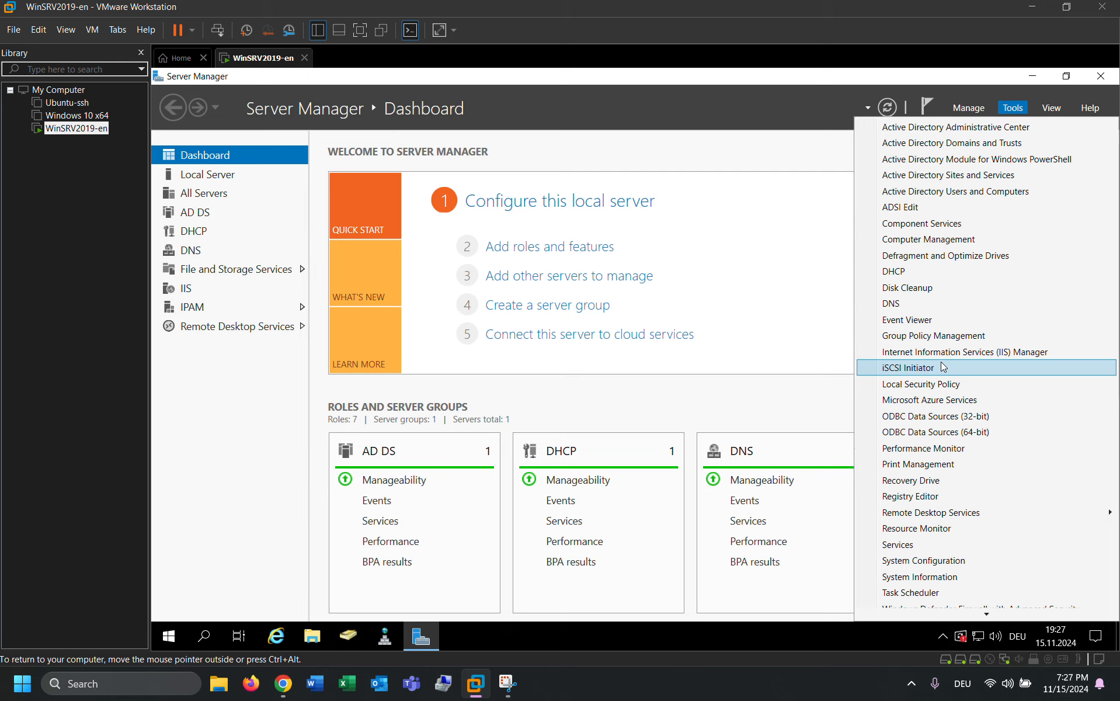
pyautogui.click(930, 337)
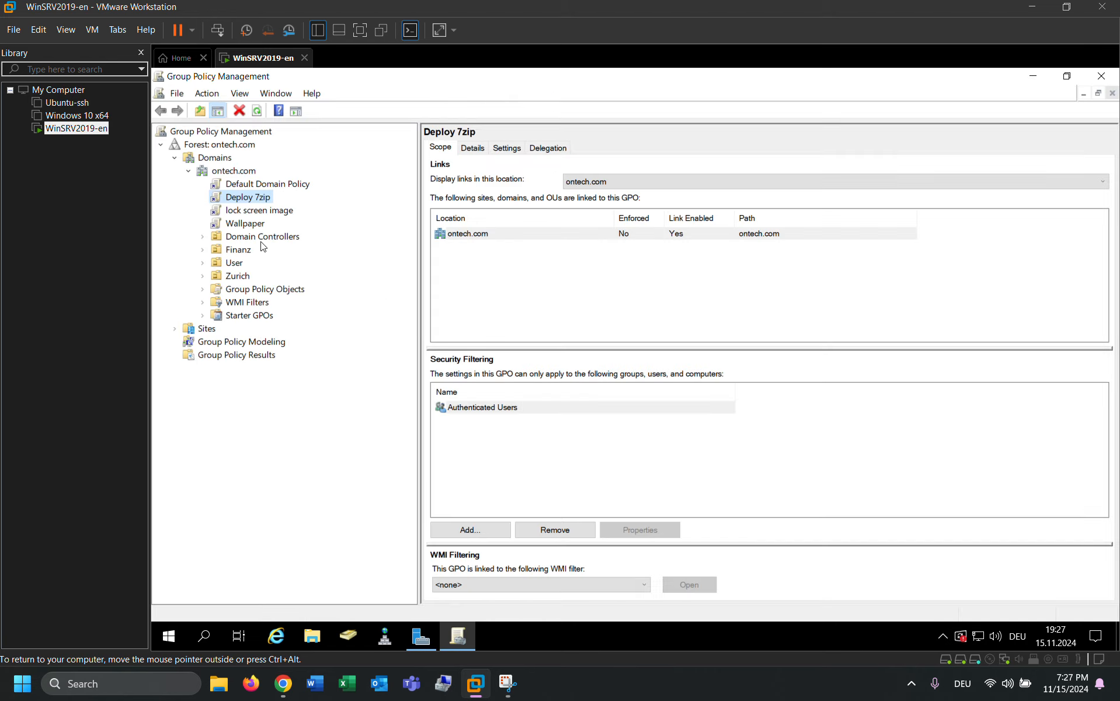
pyautogui.click(205, 171)
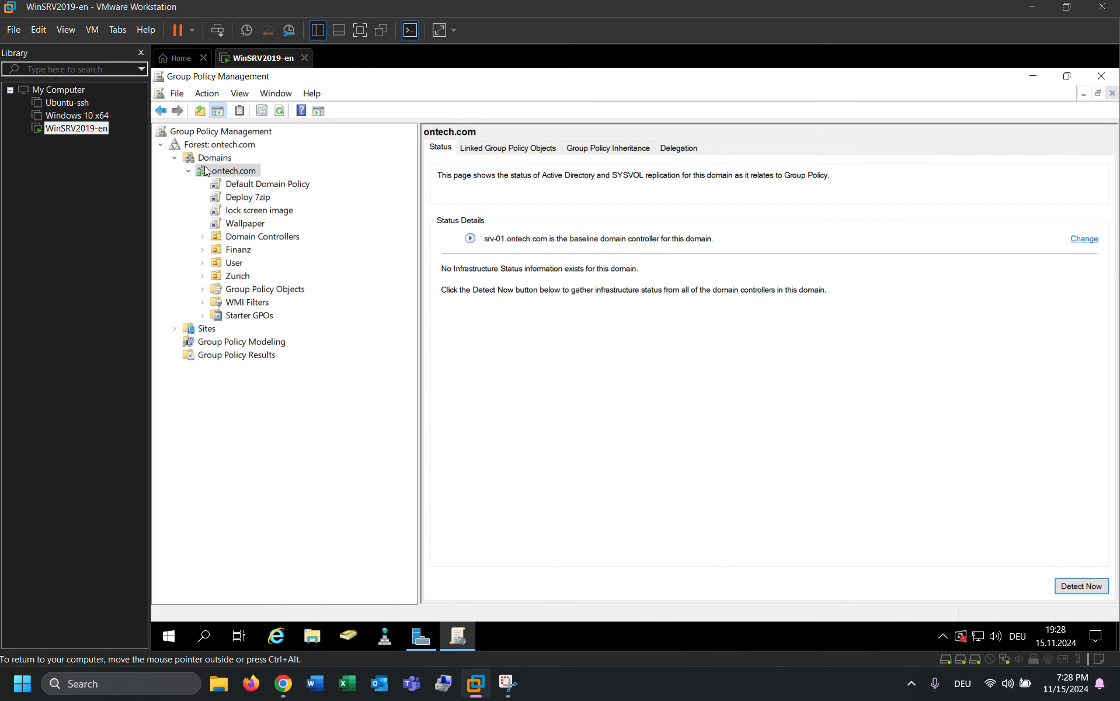
# - Create a new GPO named "Desable or Enable Firewall Group Policy" in the domain's Group Policy Objects container
pyautogui.click(238, 292)
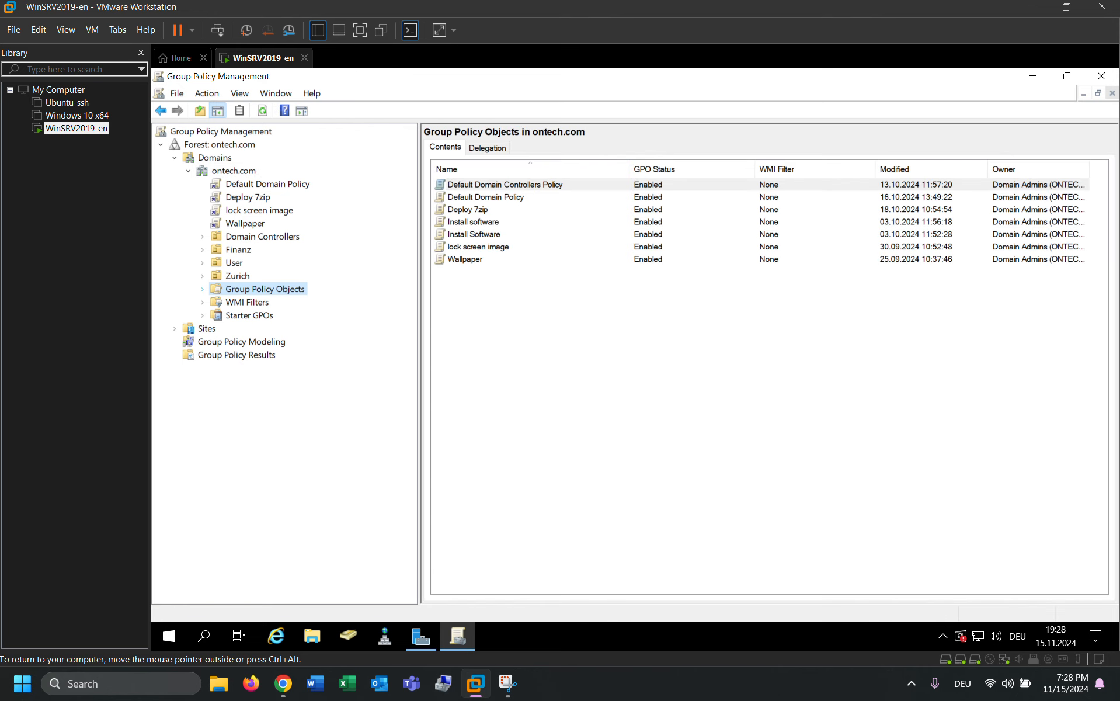
pyautogui.doubleClick(238, 290)
pyautogui.rightClick(237, 289)
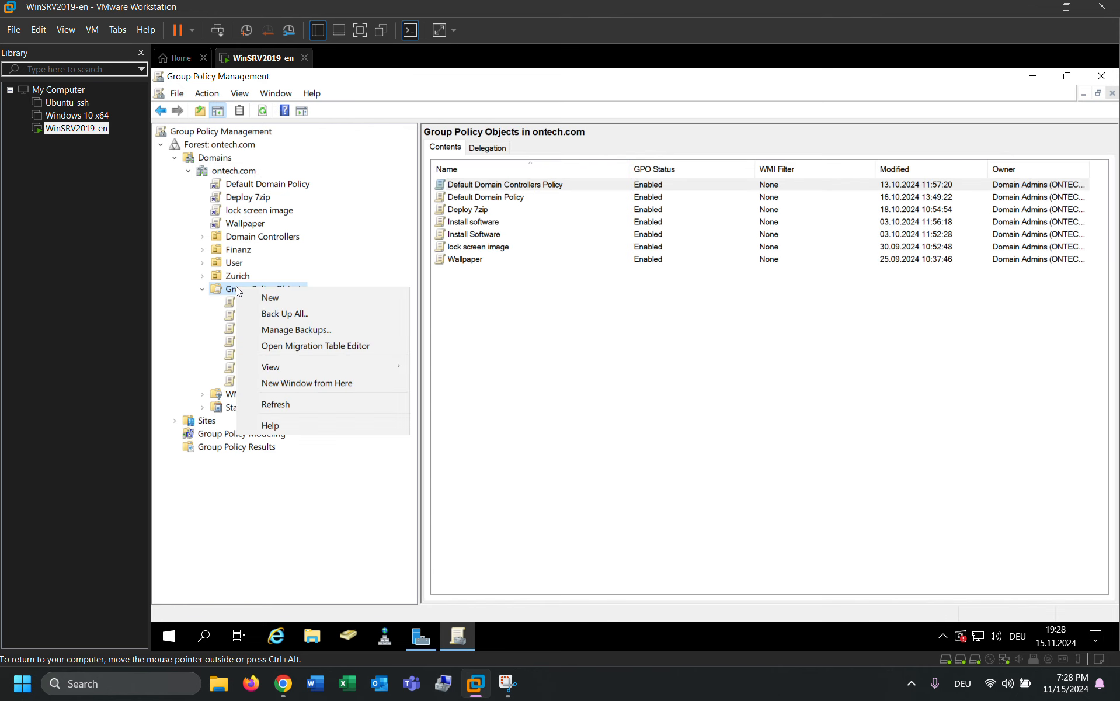
pyautogui.click(305, 299)
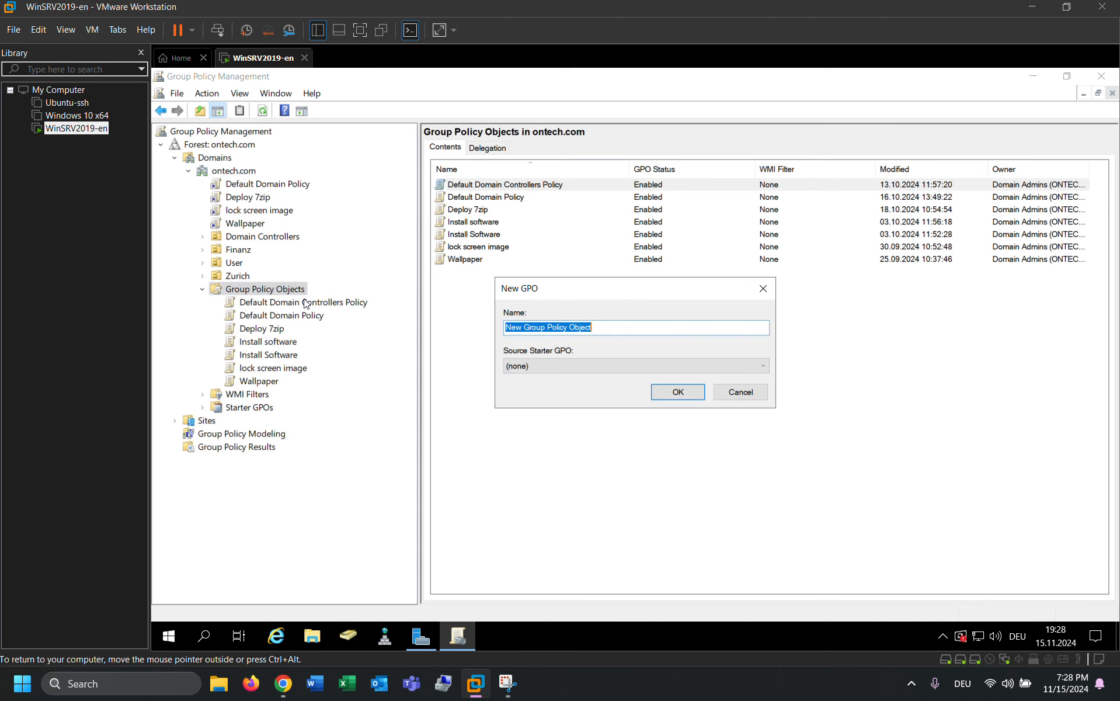
pyautogui.press('BackSpace')
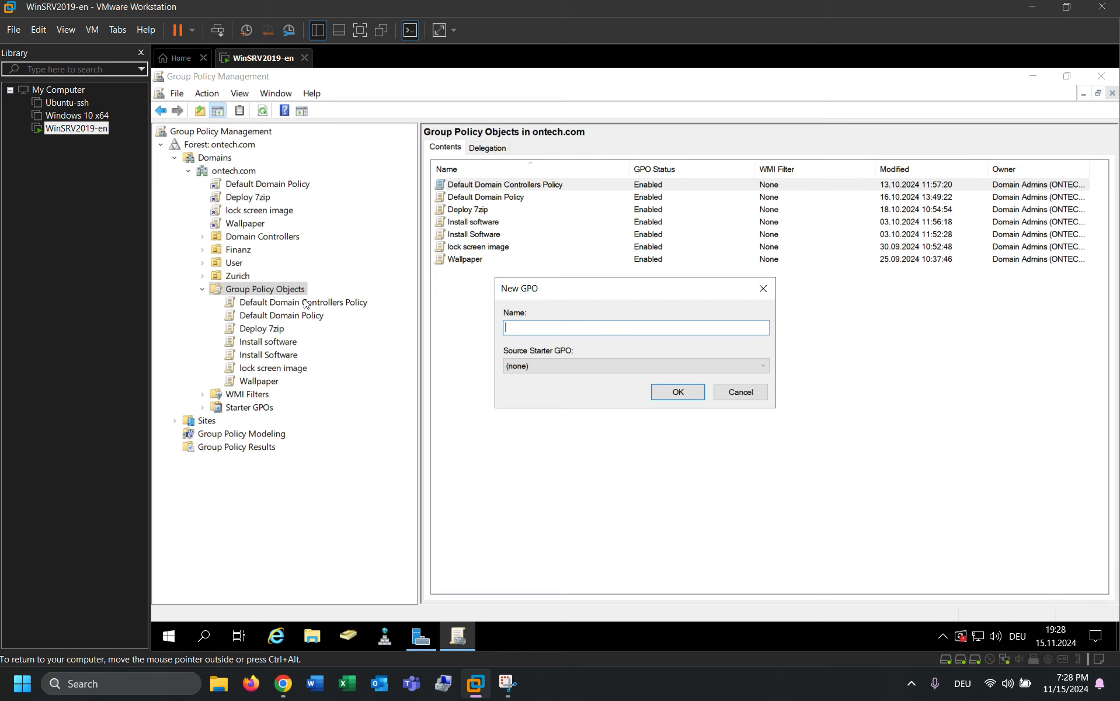
pyautogui.write('Desable or Enalb')
pyautogui.press('BackSpace')
pyautogui.write('ble Firewall Group P')
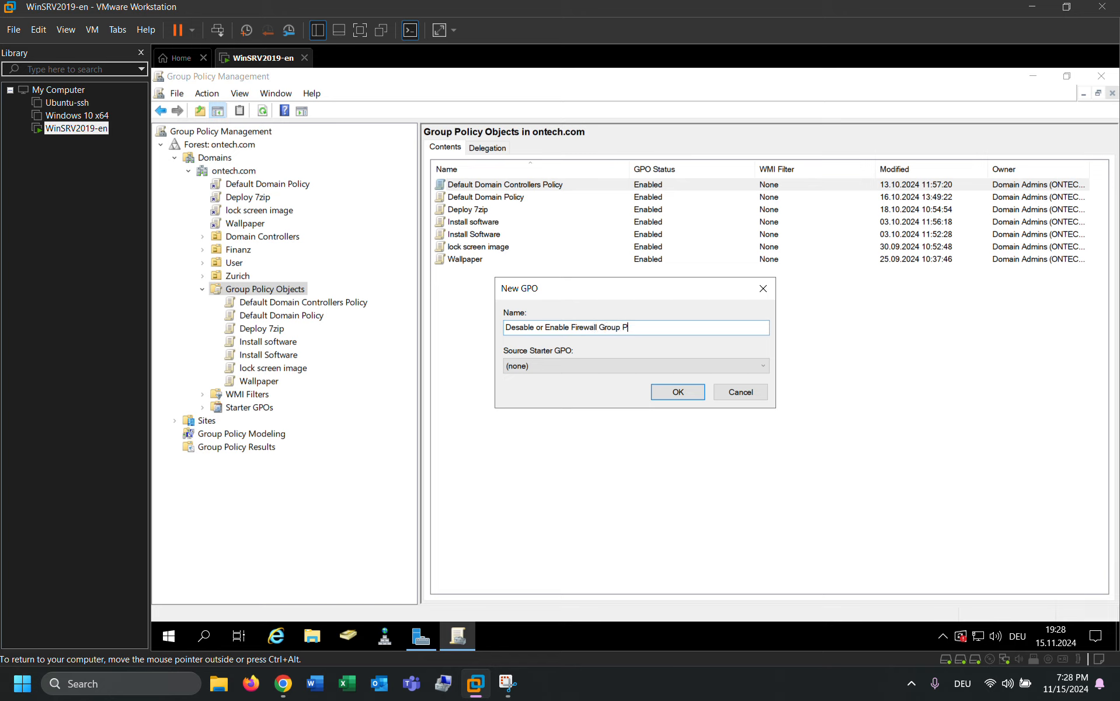
pyautogui.write('olicy')
pyautogui.press('Return')
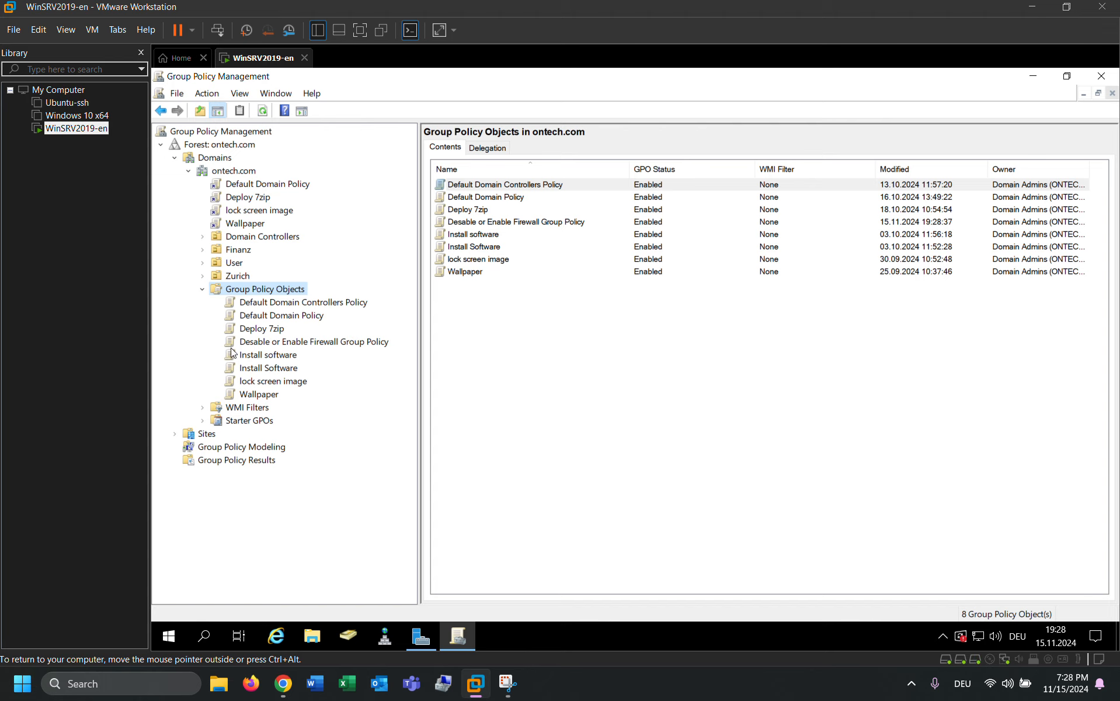
# - Open the Desable or Enable Firewall Group Policy object for editing and reposition the editor window
pyautogui.click(254, 343)
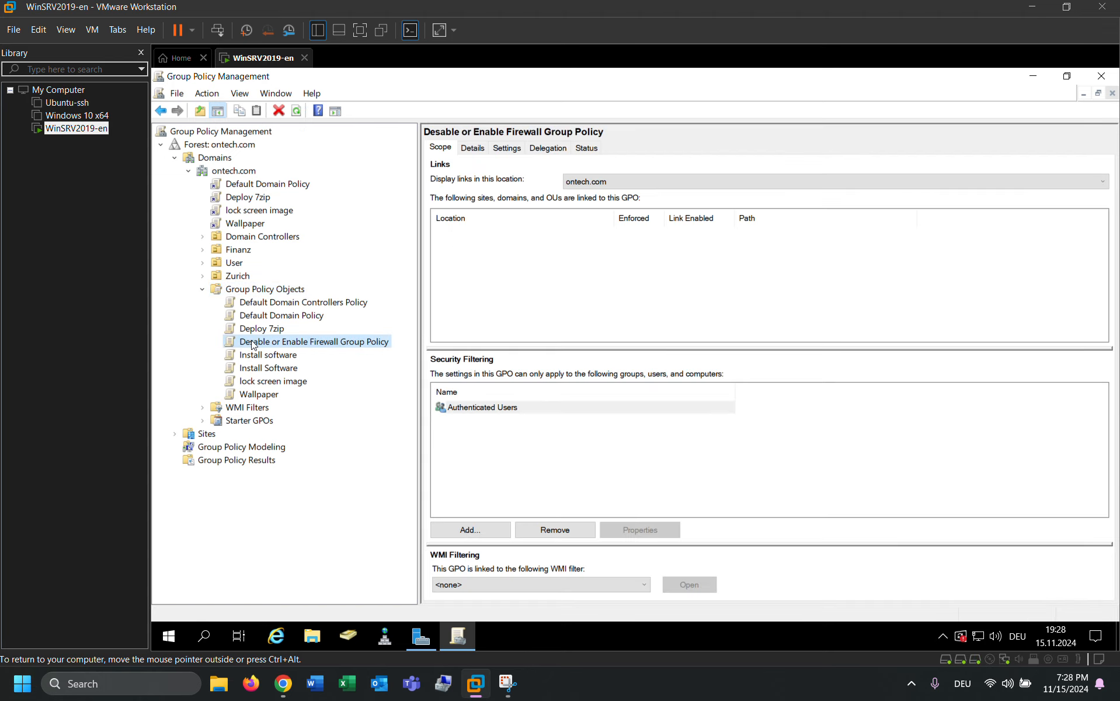
pyautogui.rightClick(254, 343)
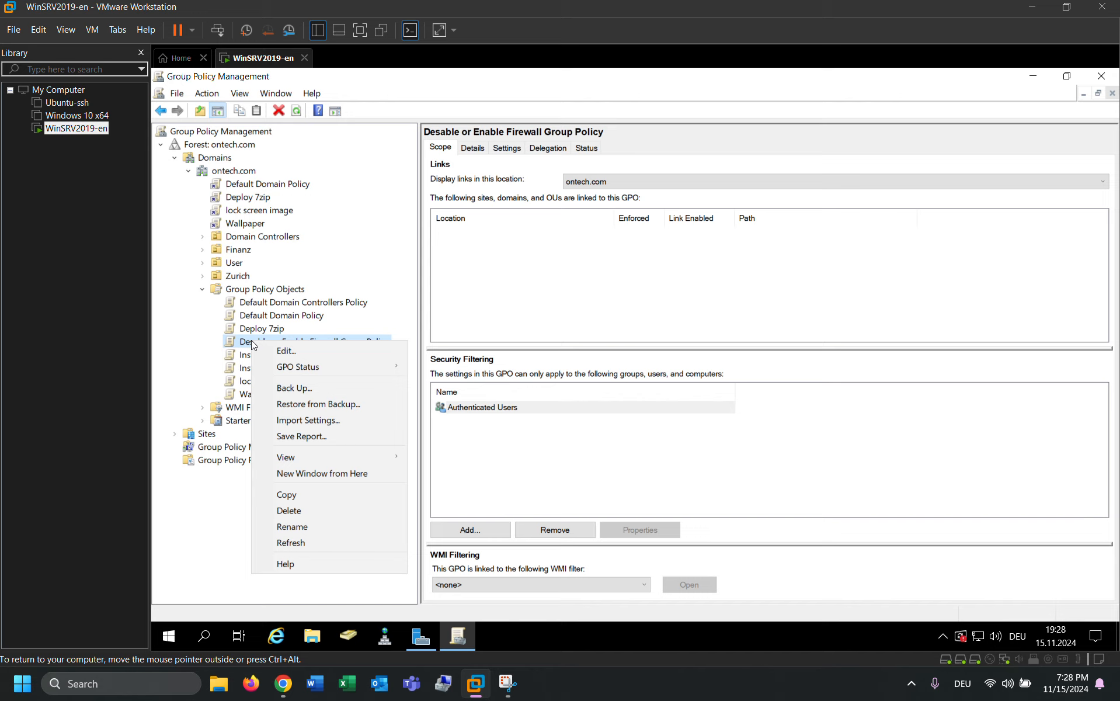
pyautogui.click(281, 351)
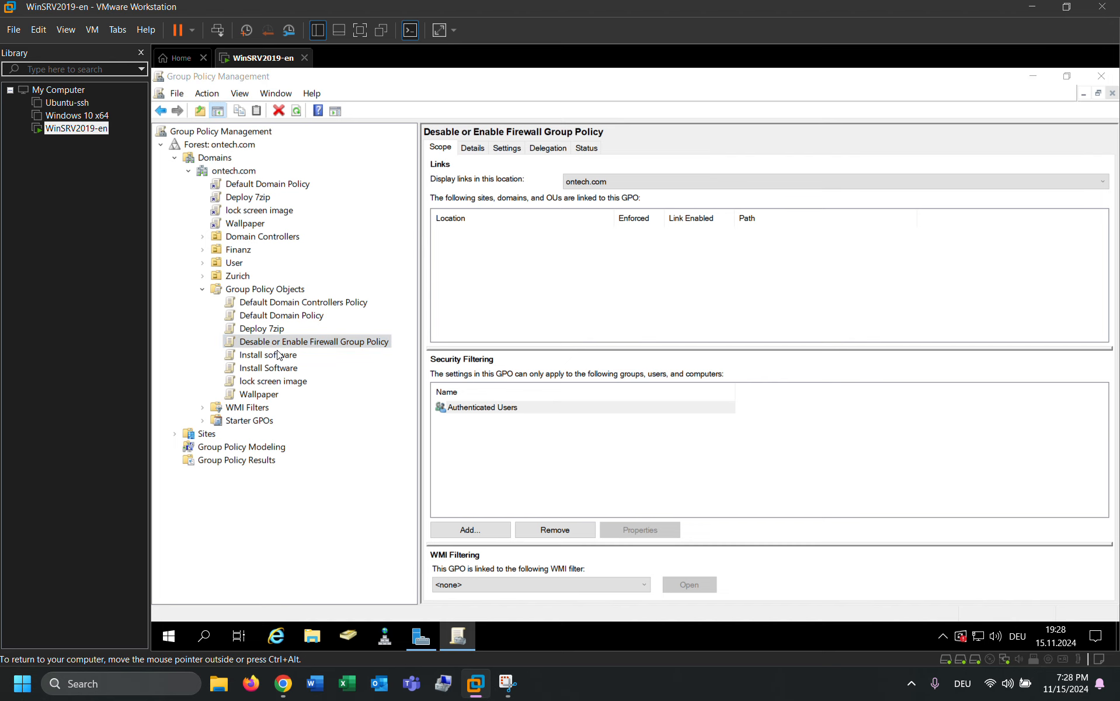
pyautogui.moveTo(442, 141); pyautogui.dragTo(550, 146)
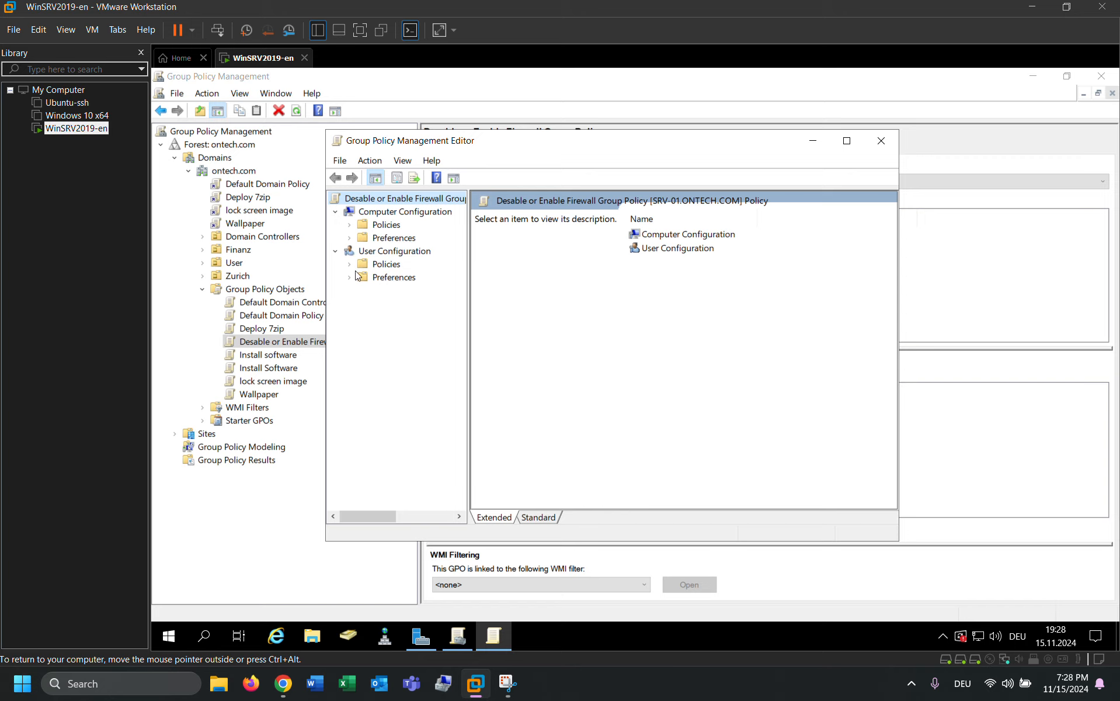
# - Expand the Computer Configuration policies down to the Network folder in Administrative Templates, widening the tree to read the names
pyautogui.click(349, 225)
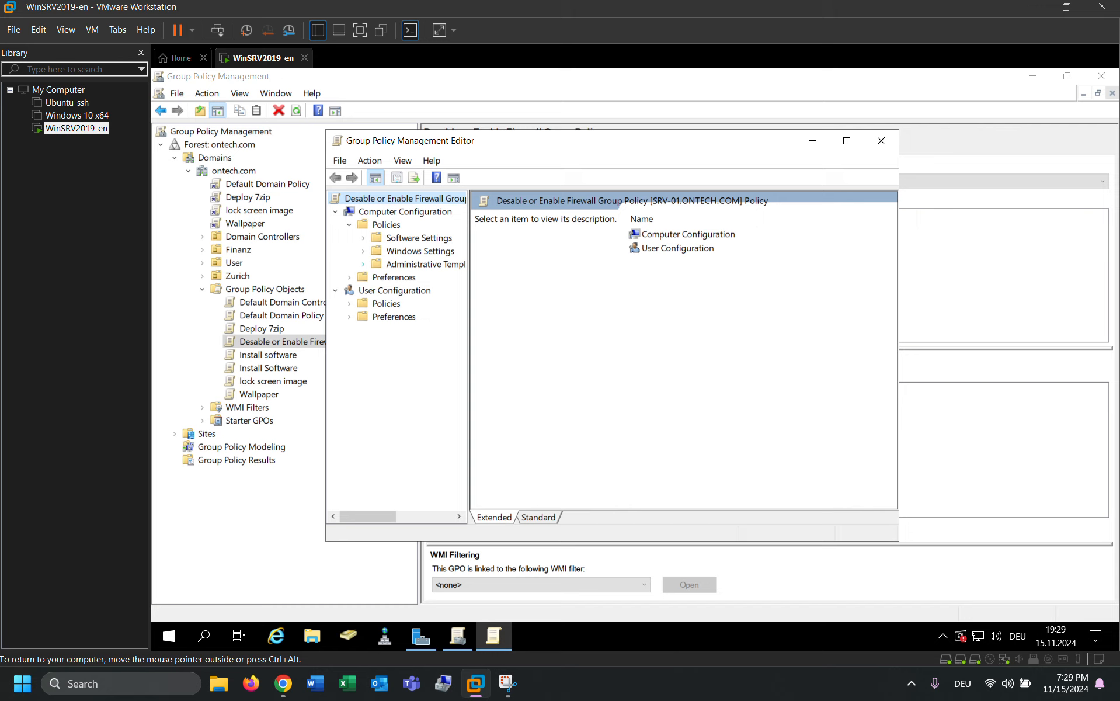
pyautogui.click(364, 264)
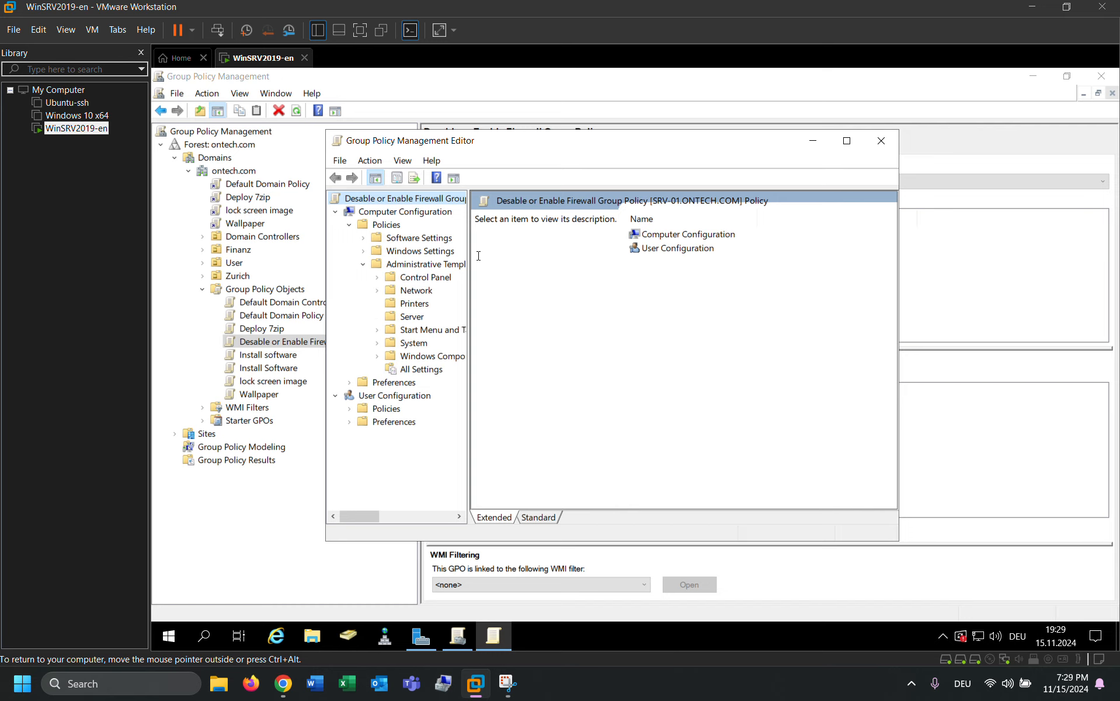
pyautogui.moveTo(468, 247); pyautogui.dragTo(546, 250)
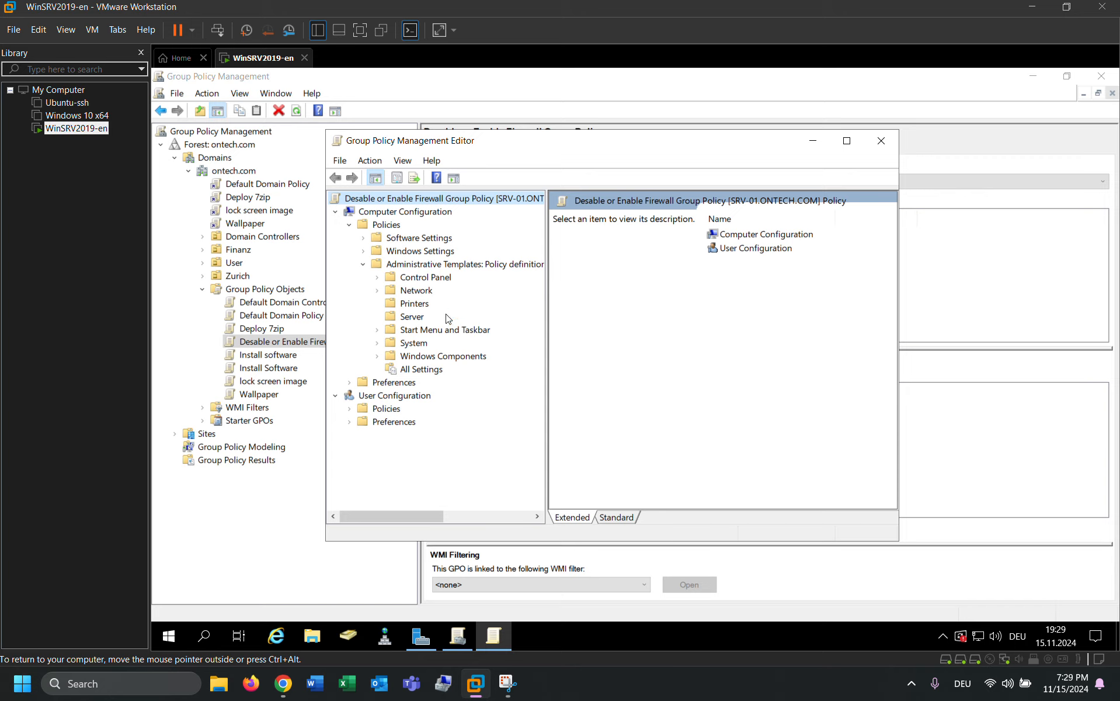
pyautogui.click(379, 290)
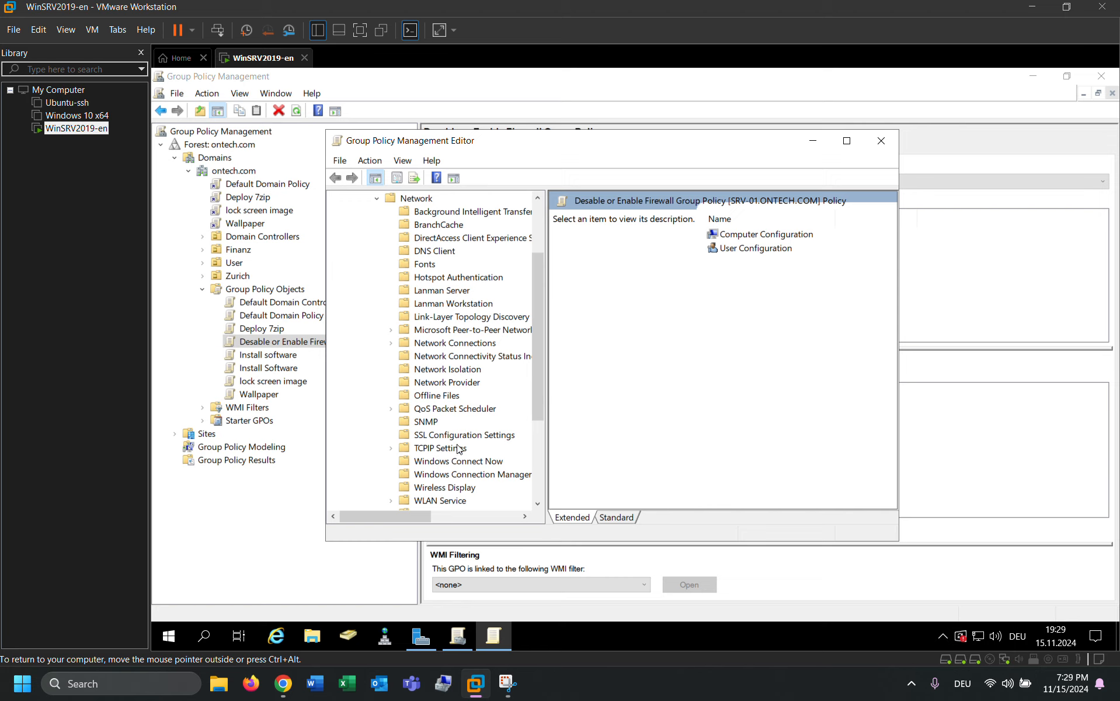
pyautogui.moveTo(541, 373); pyautogui.dragTo(540, 397)
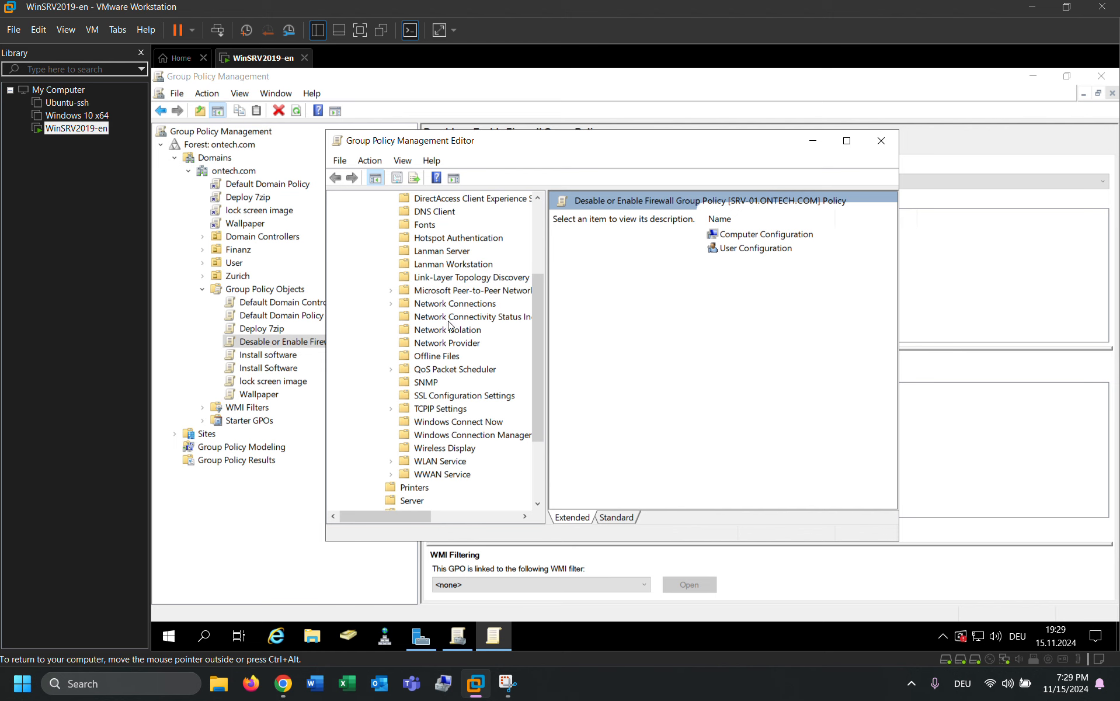
# - Show the Domain Profile settings of Windows Defender Firewall under Network Connections, with the editor window maximized
pyautogui.click(407, 304)
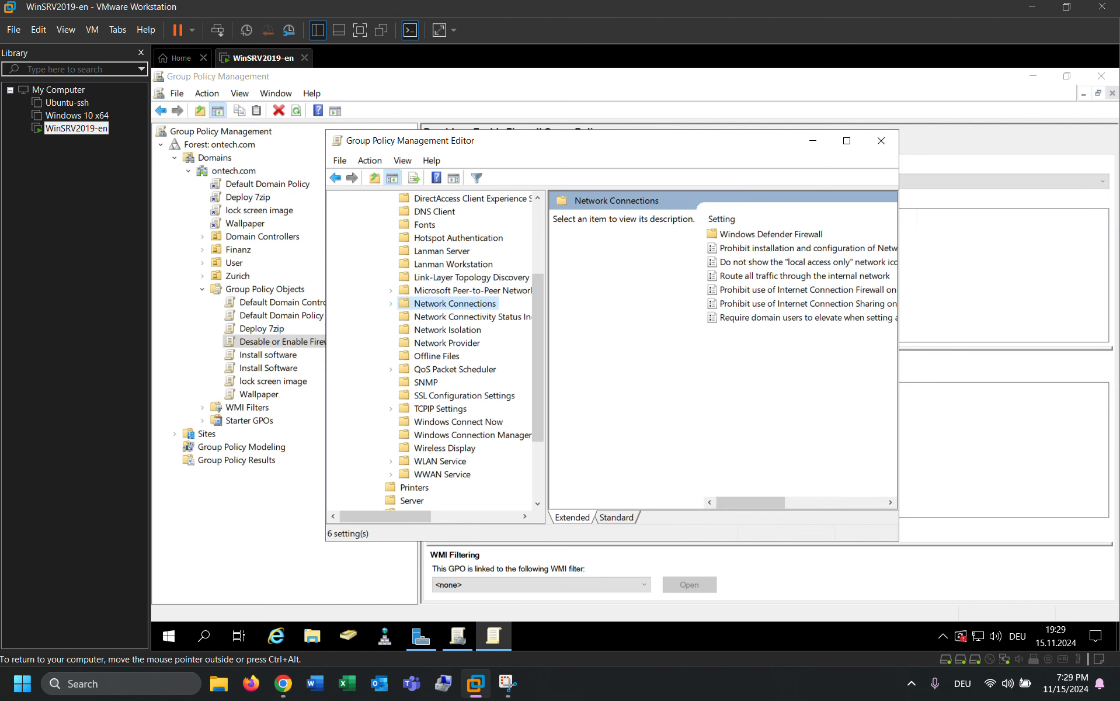
pyautogui.click(391, 303)
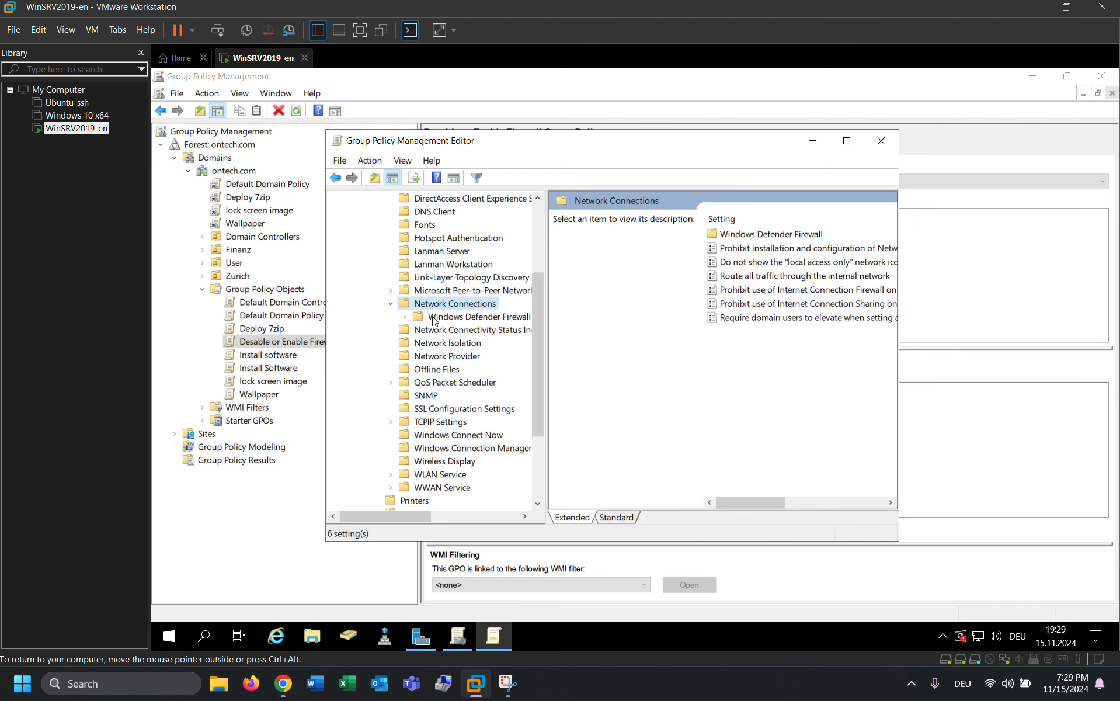
pyautogui.click(465, 322)
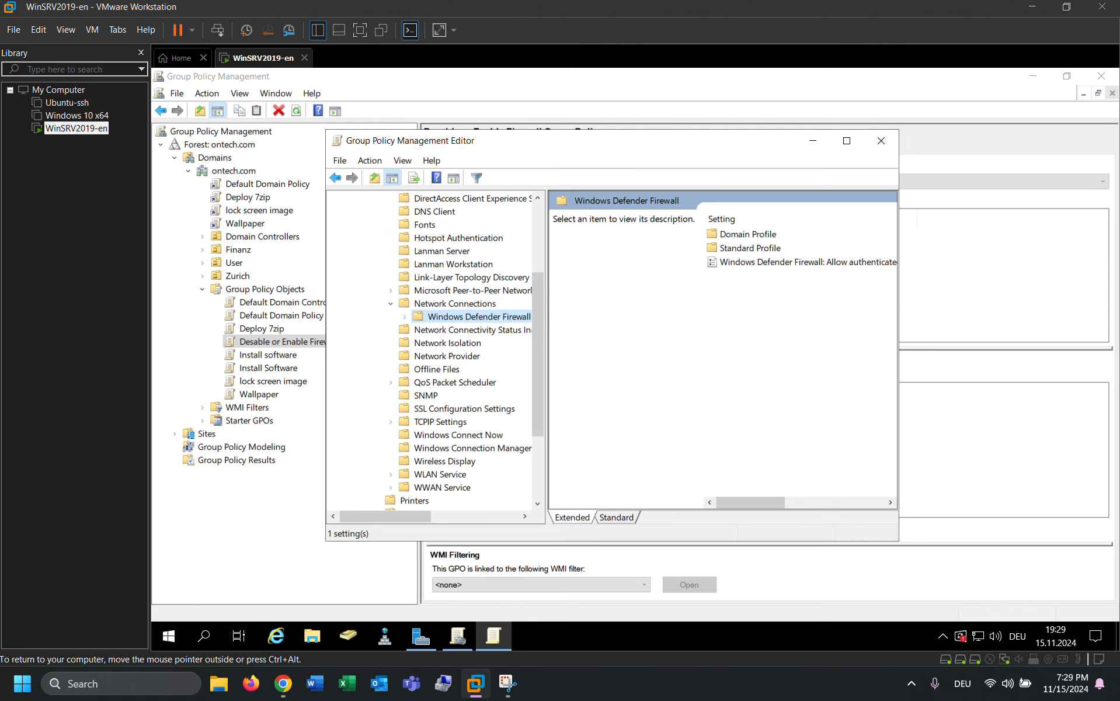
pyautogui.doubleClick(465, 323)
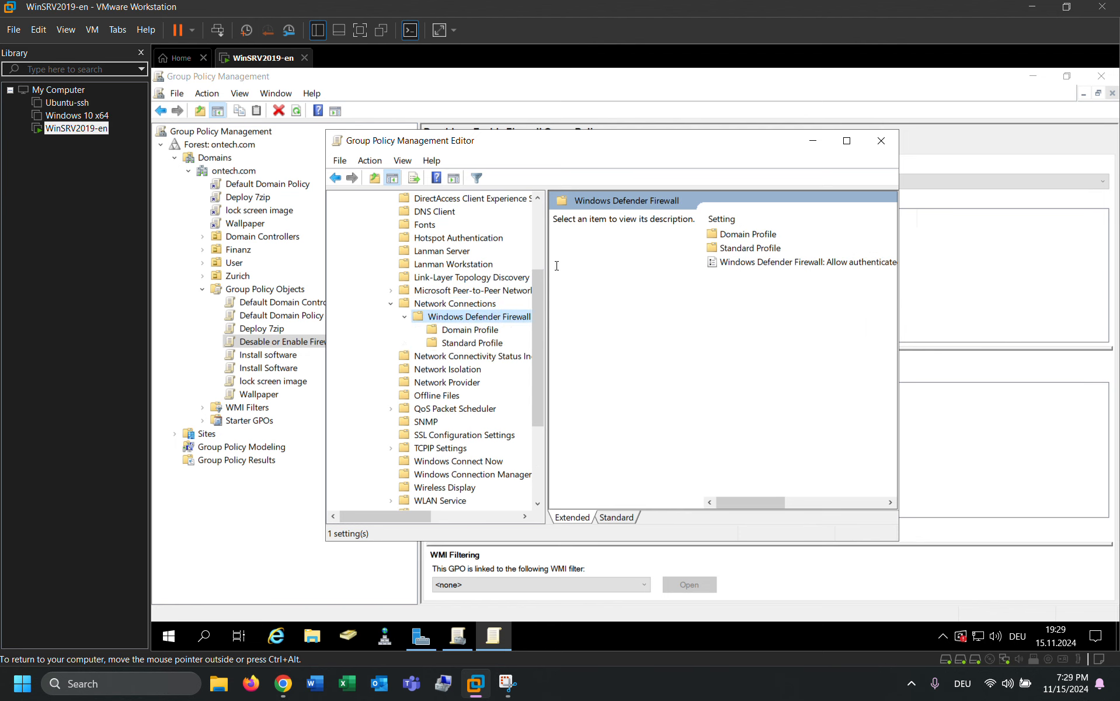
pyautogui.moveTo(547, 265); pyautogui.dragTo(643, 264)
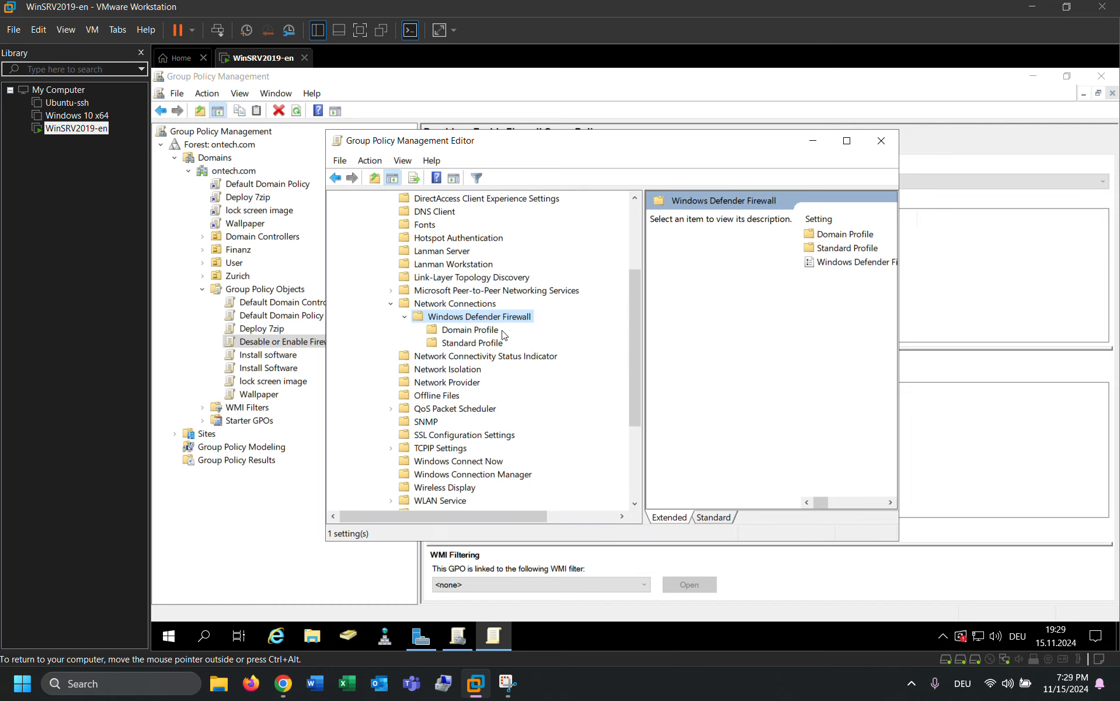
pyautogui.click(465, 332)
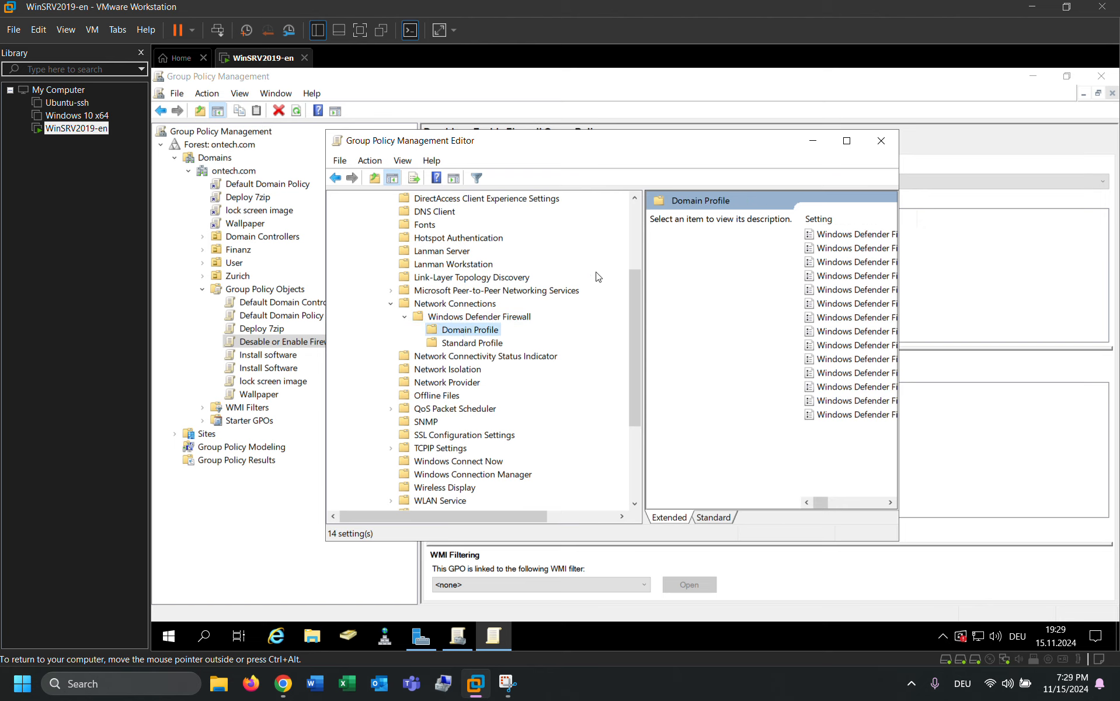
pyautogui.moveTo(645, 243); pyautogui.dragTo(559, 240)
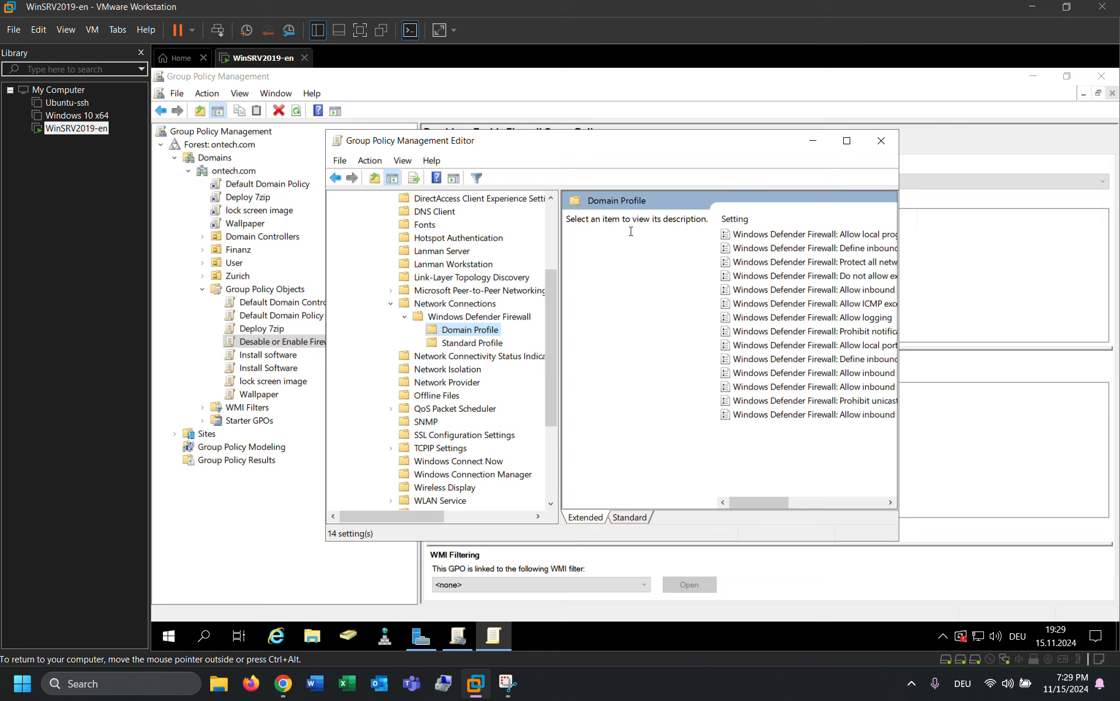
pyautogui.click(847, 140)
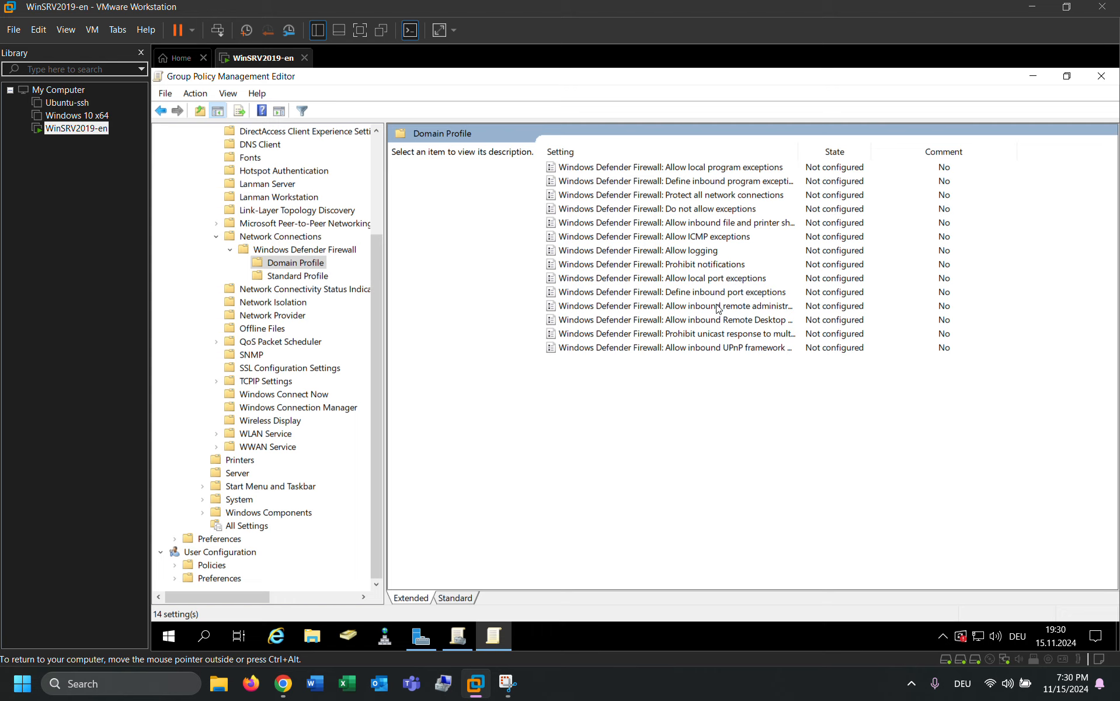
# - Set the Domain Profile policy "Windows Defender Firewall: Protect all network connections" to Enabled and apply it
pyautogui.click(632, 281)
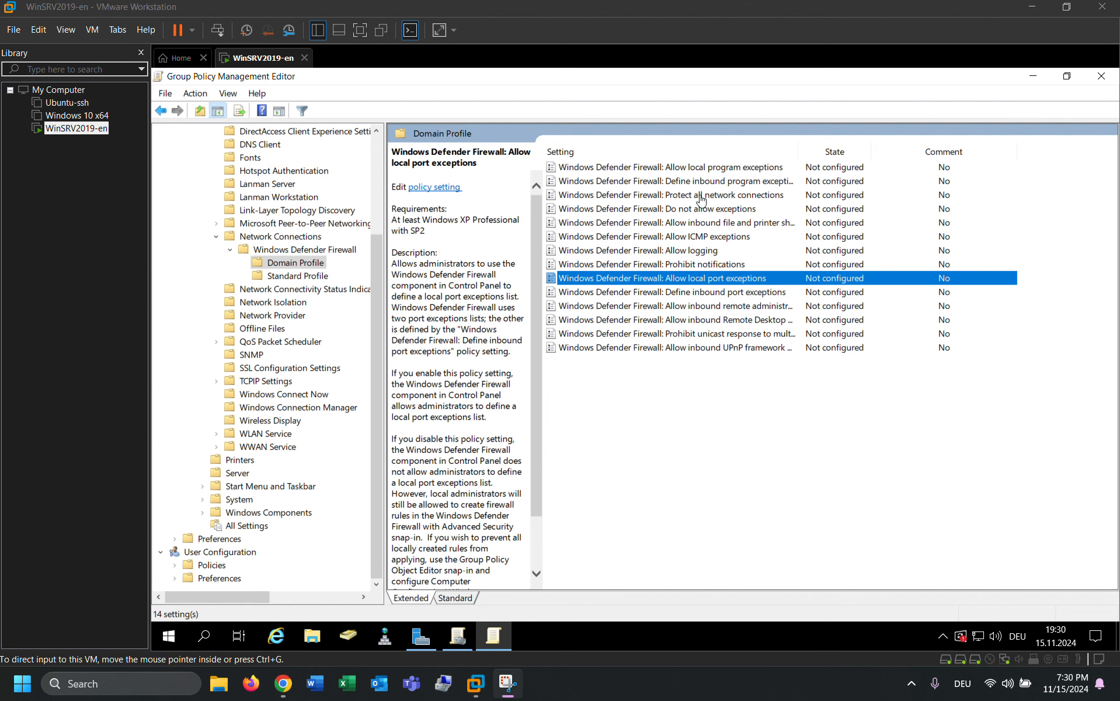
pyautogui.click(676, 197)
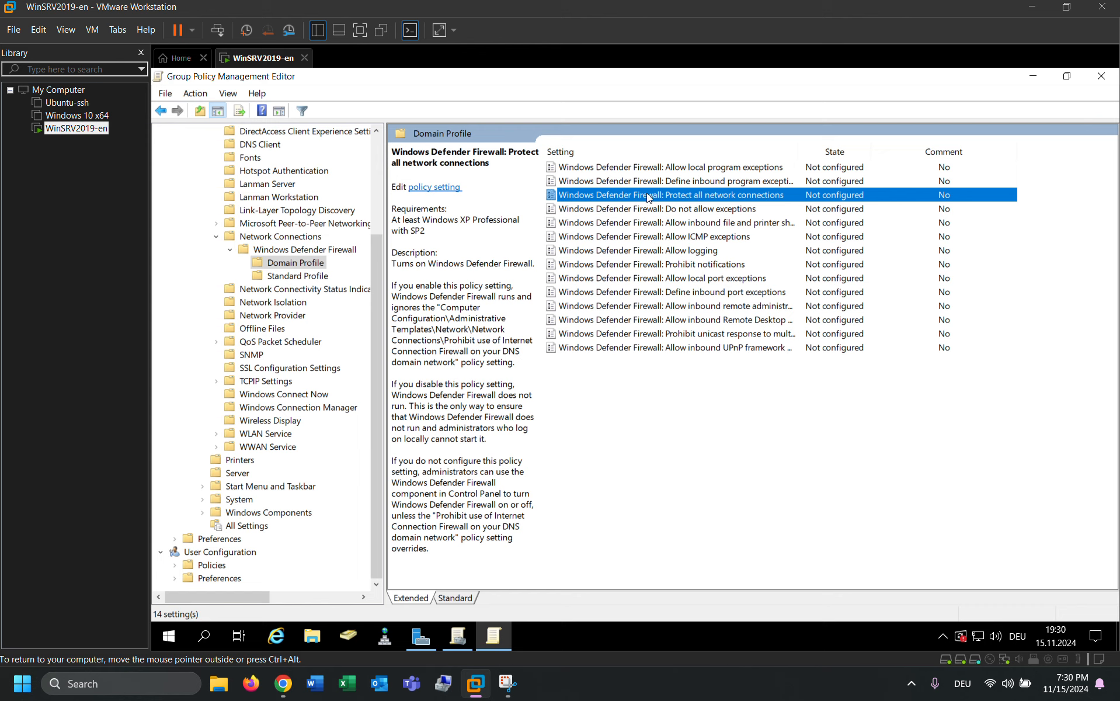
pyautogui.doubleClick(602, 195)
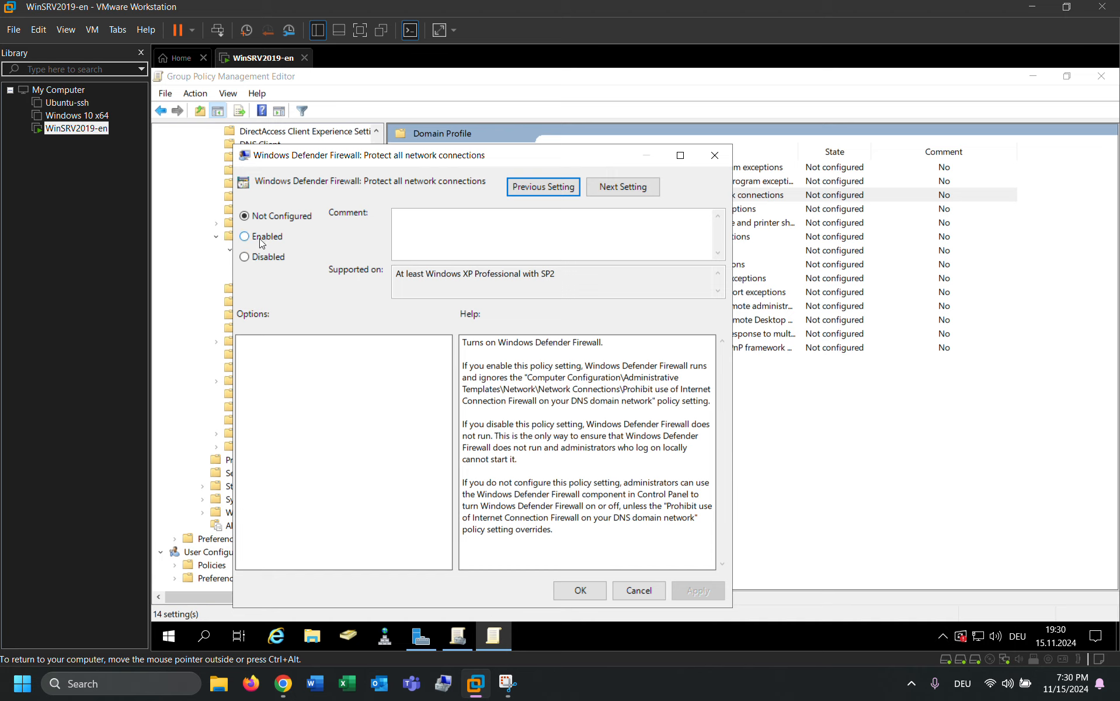
pyautogui.click(261, 243)
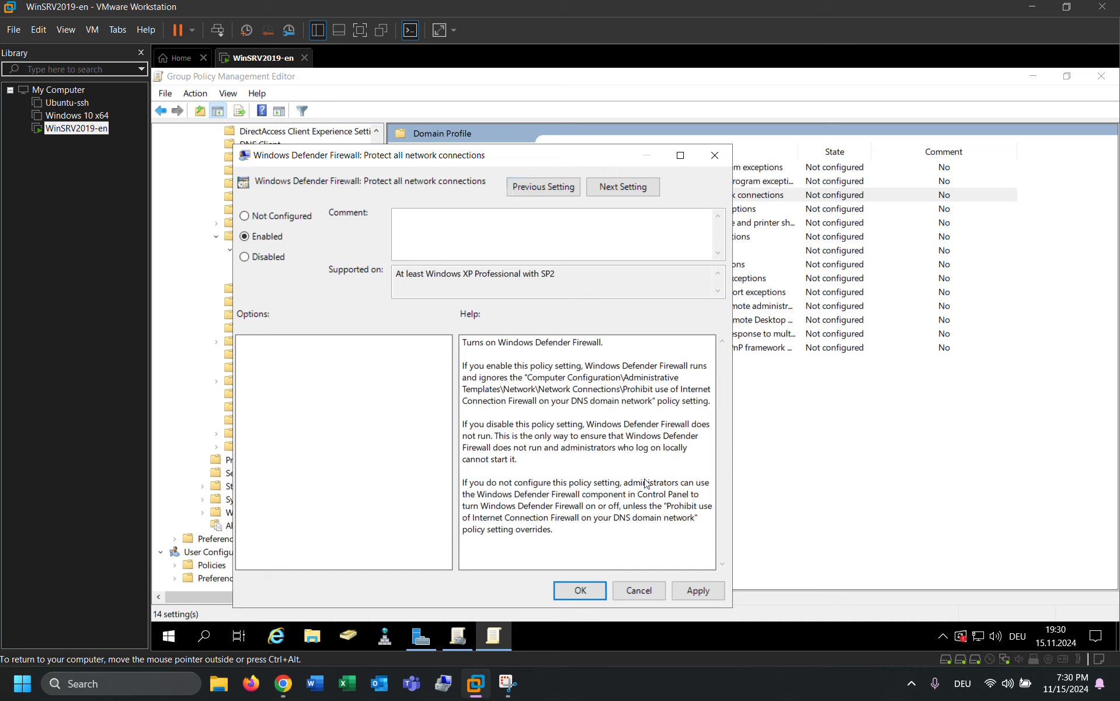
pyautogui.click(702, 593)
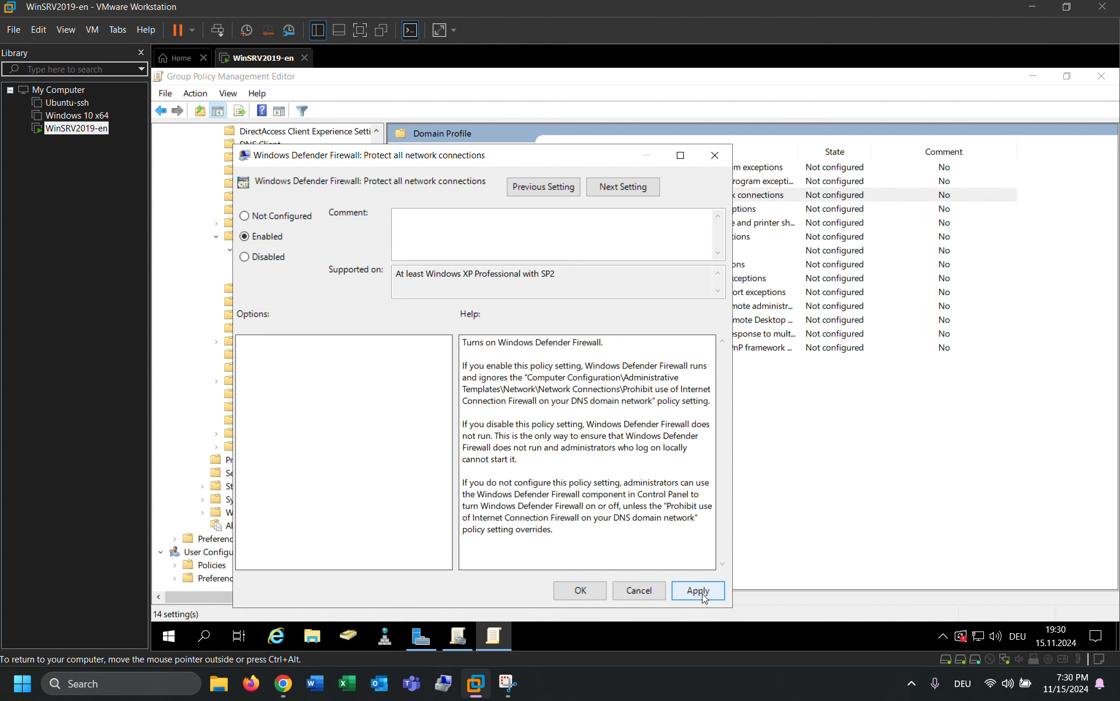
pyautogui.click(584, 592)
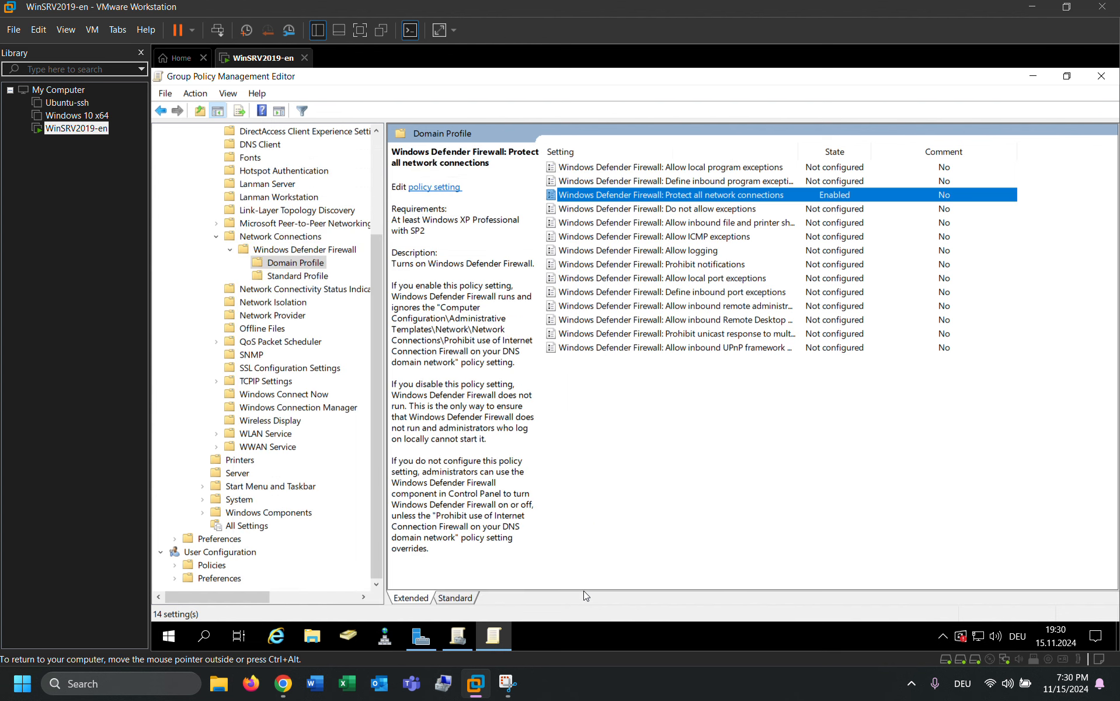
# - Set the Standard Profile policy "Windows Defender Firewall: Protect all network connections" to Enabled and apply it
pyautogui.click(298, 279)
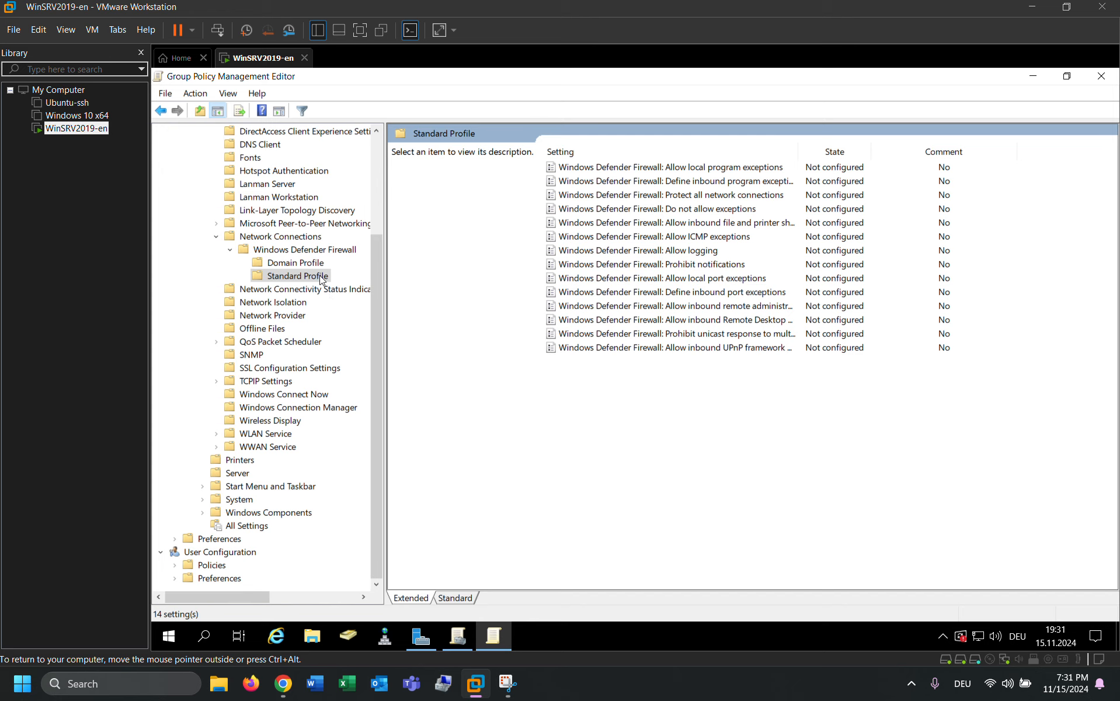
pyautogui.click(671, 197)
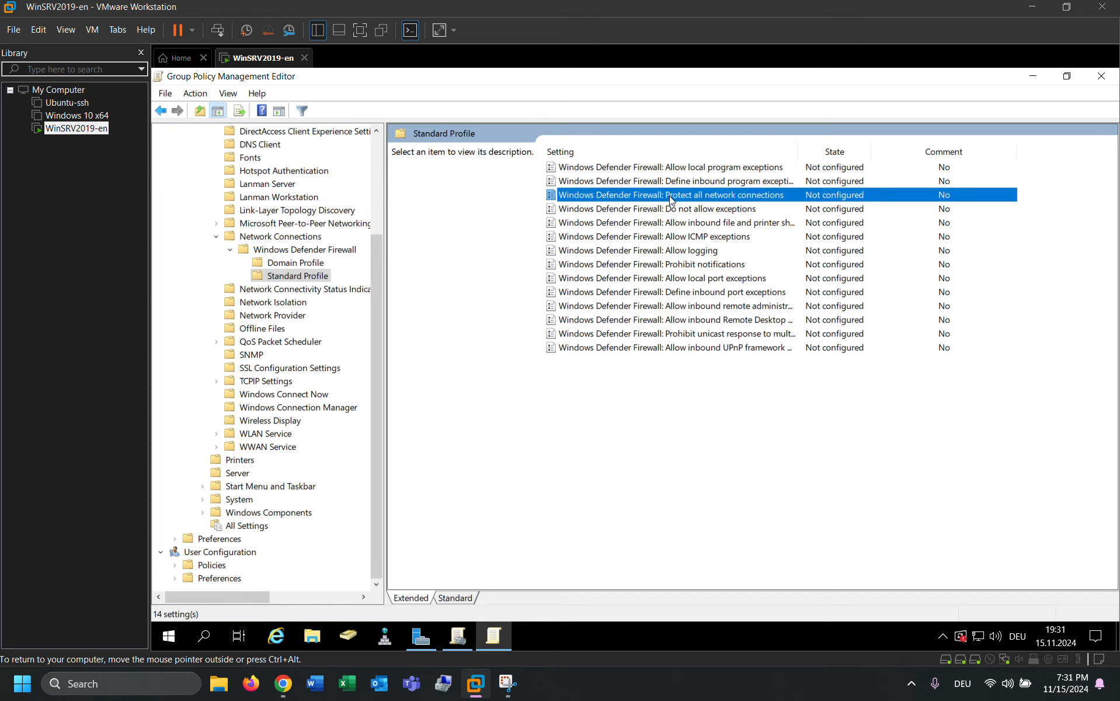
pyautogui.doubleClick(729, 196)
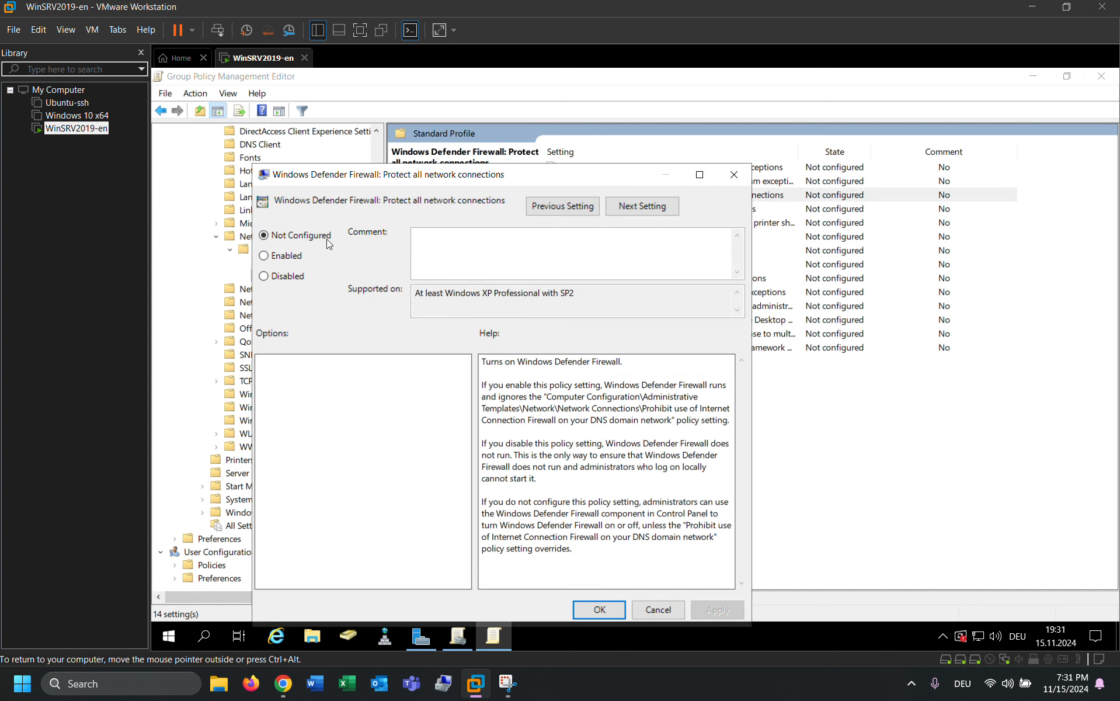
pyautogui.click(282, 260)
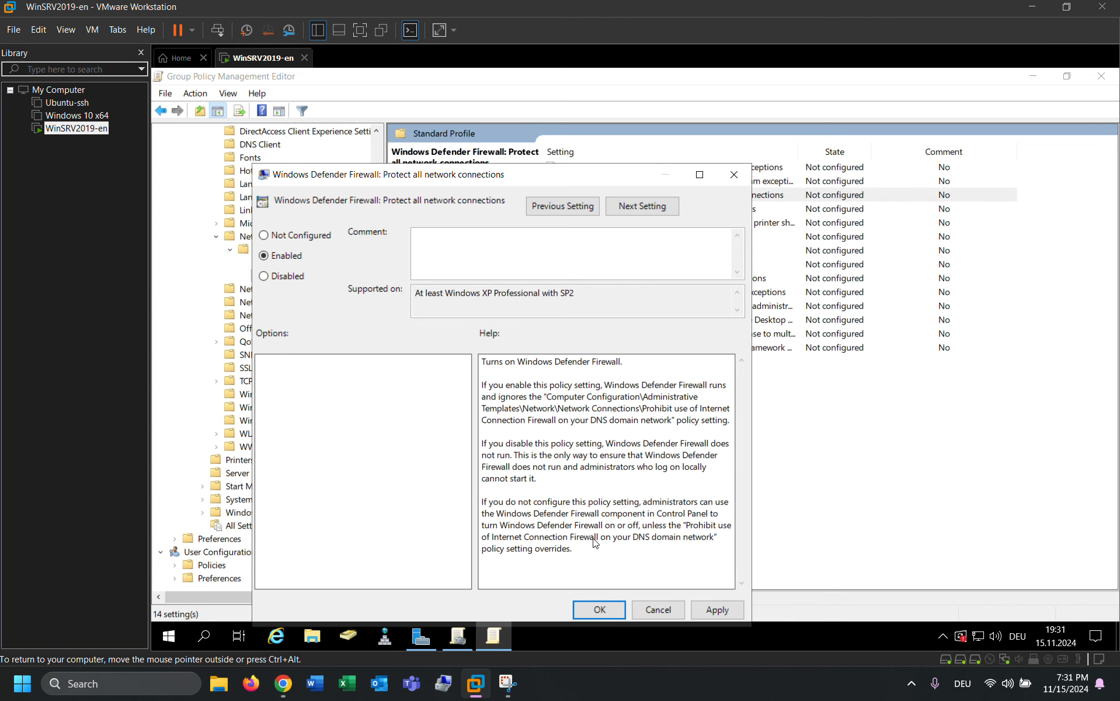
pyautogui.click(696, 610)
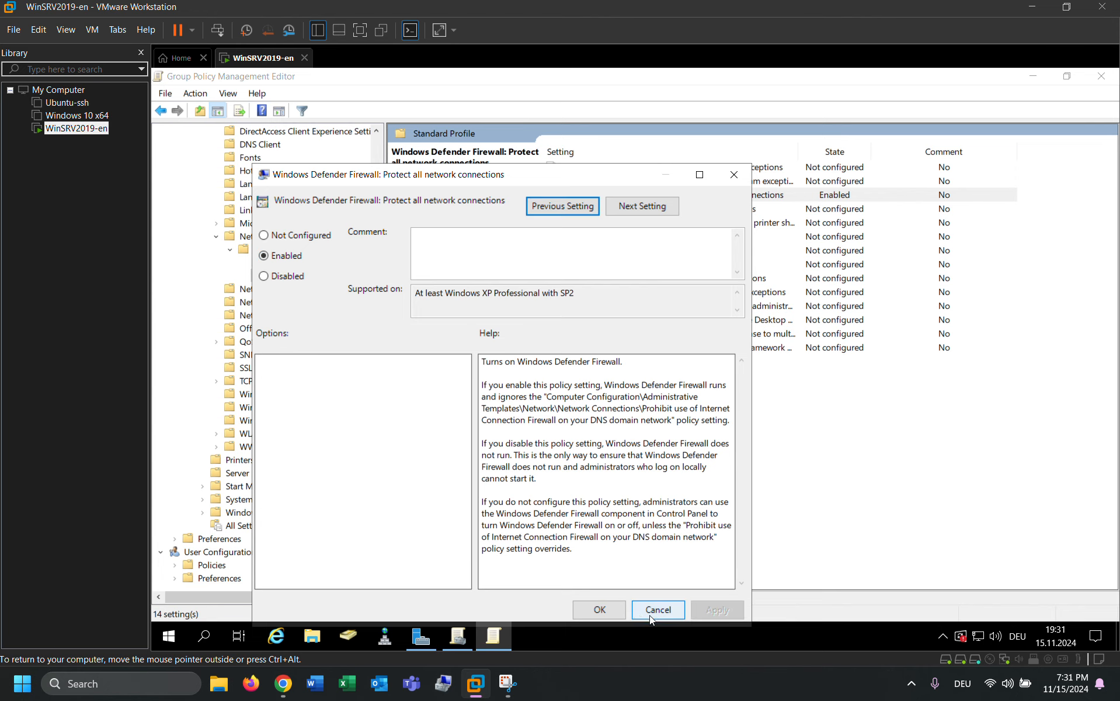
pyautogui.click(600, 610)
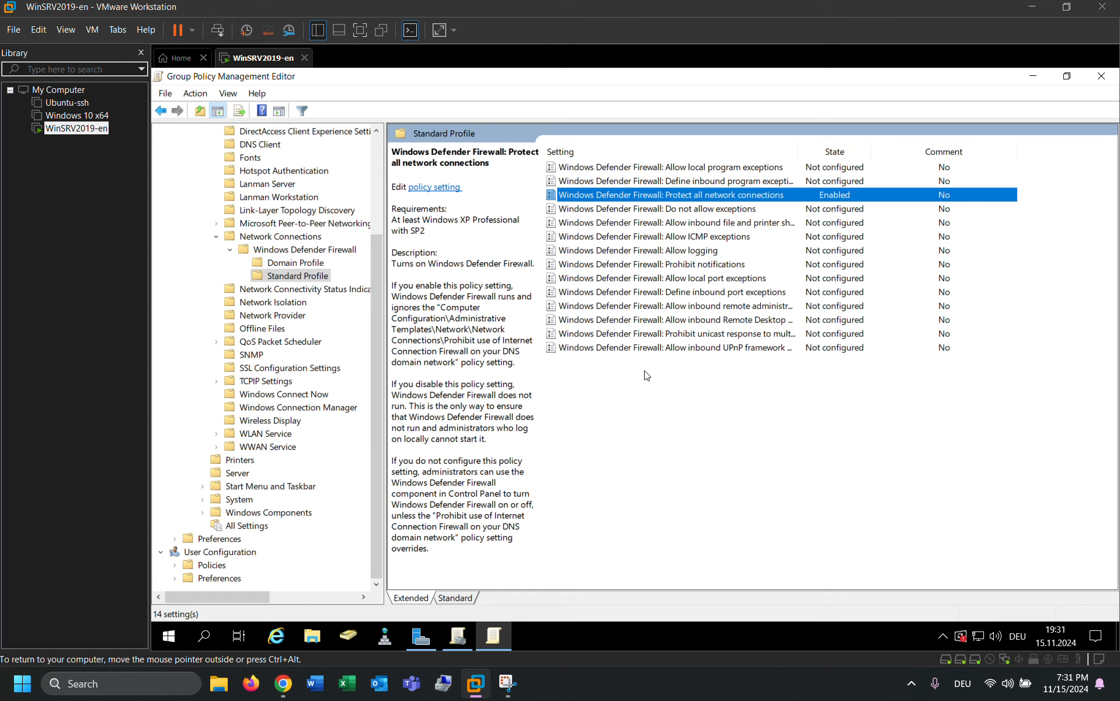